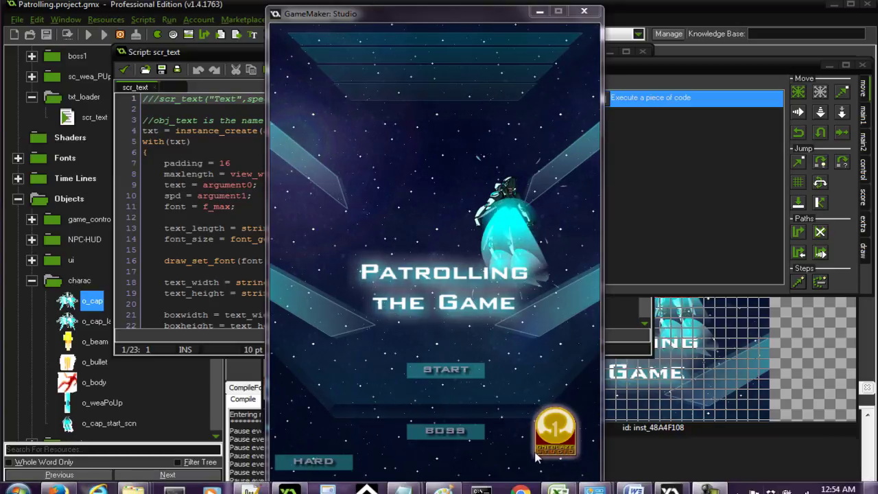
Start Patrolling from its title screen so a ship enters the scene.
click(456, 372)
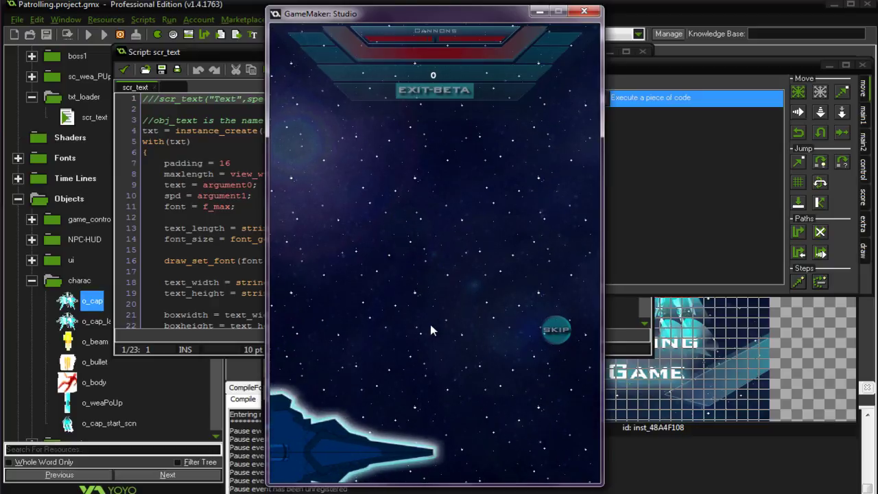
Skip the intro cutscene and fly the training level against enemy ships and asteroids.
click(556, 329)
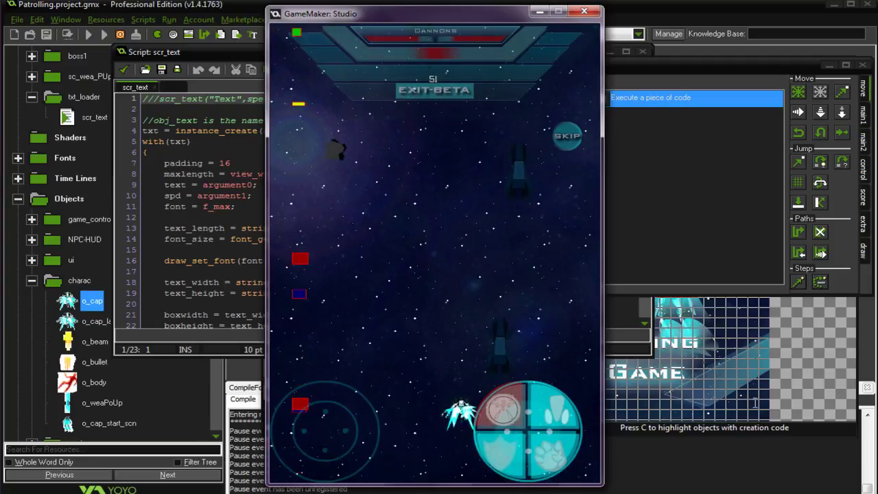
Reset the level to zero score, cycle through three weapons, and restart after dying.
click(567, 148)
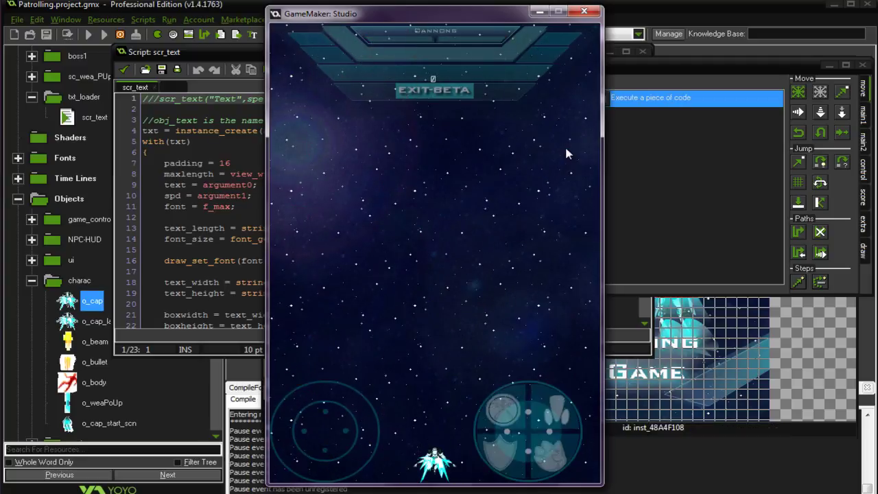
click(481, 412)
click(574, 403)
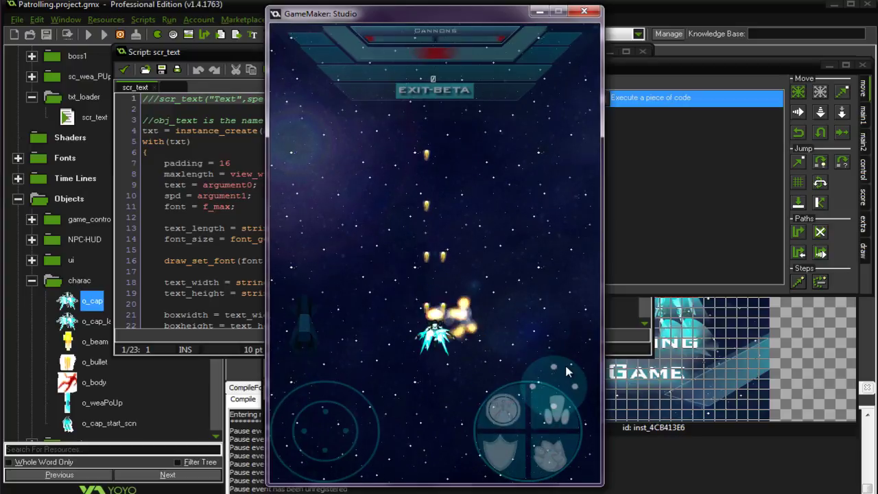
click(511, 384)
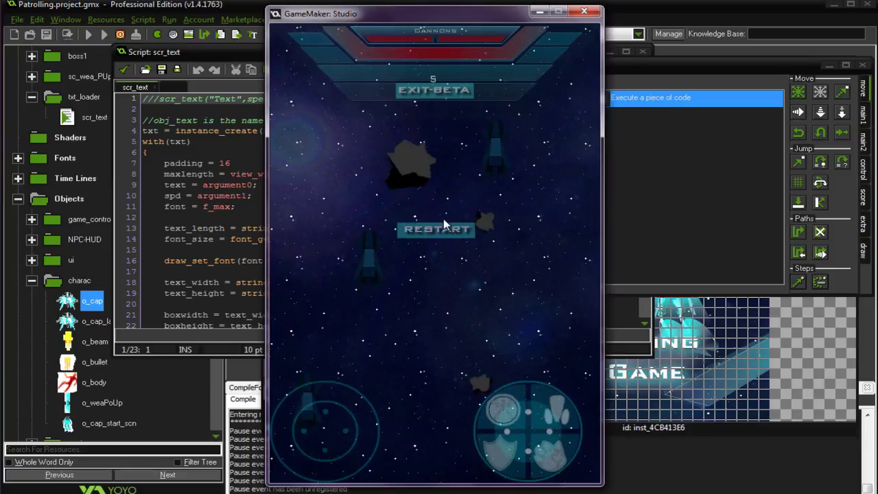
click(430, 231)
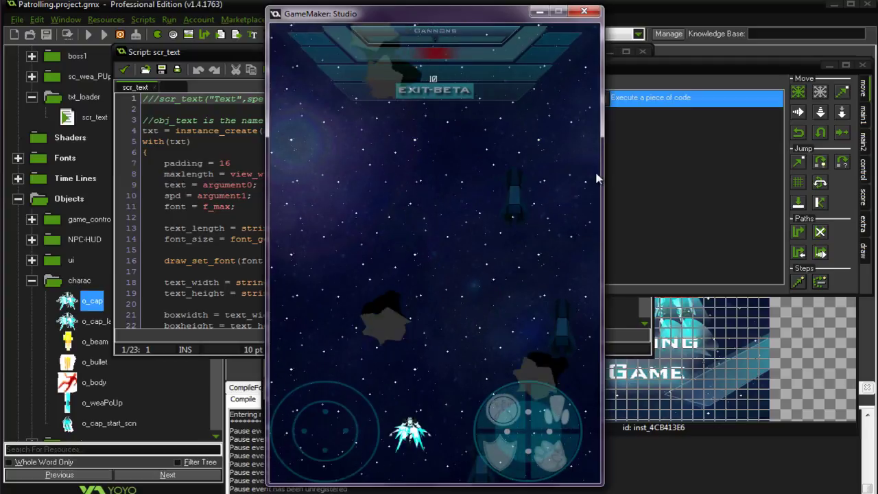
Exit the game with EXIT-BETA and rebuild the project to reach the title screen.
click(437, 92)
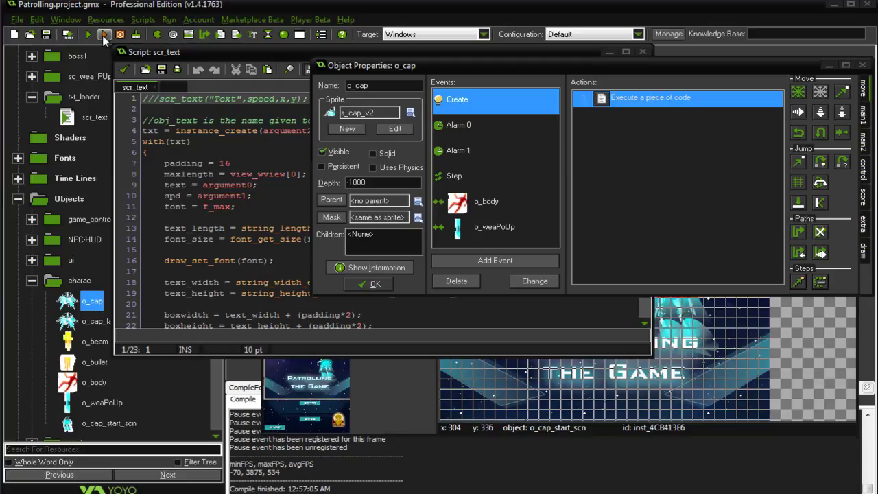
click(90, 35)
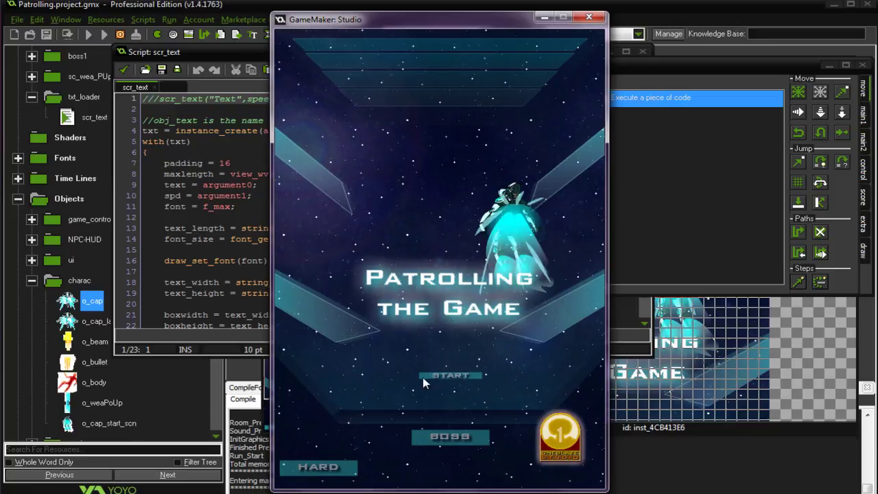
Start a hard-mode round against red fighters and restart once the ship is destroyed.
click(450, 375)
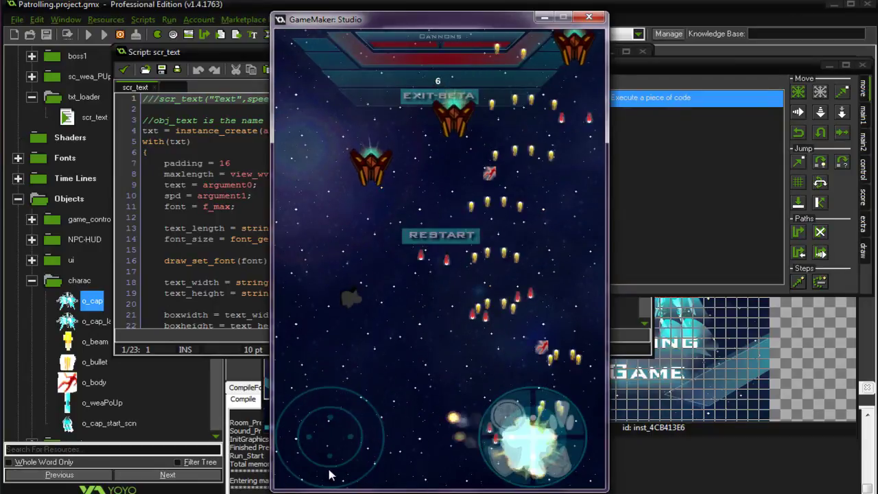
click(473, 234)
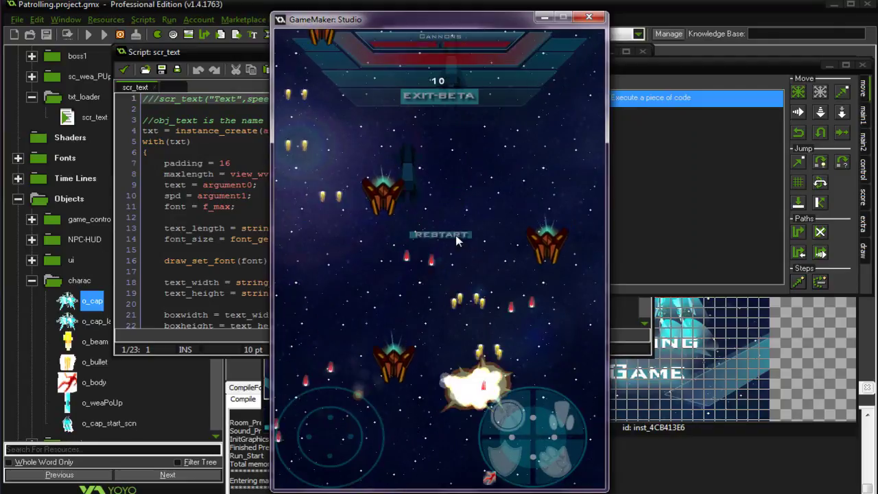